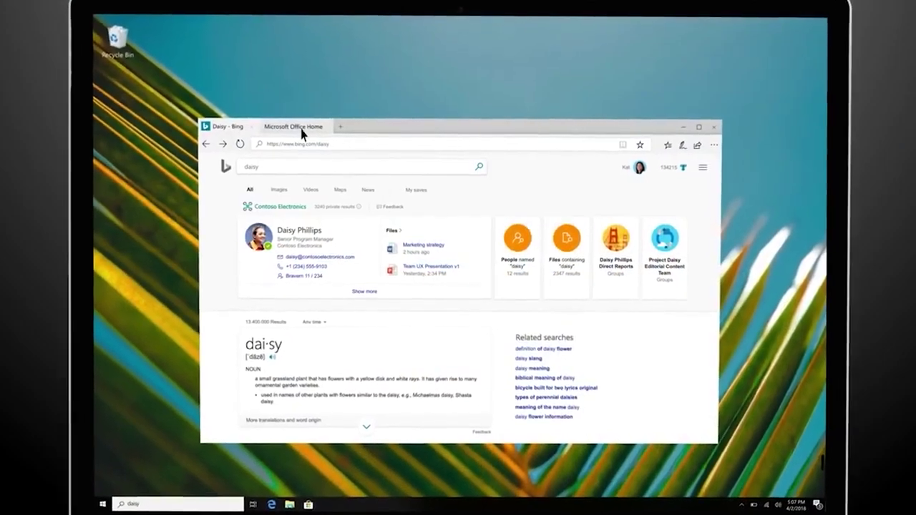
left_click(301, 129)
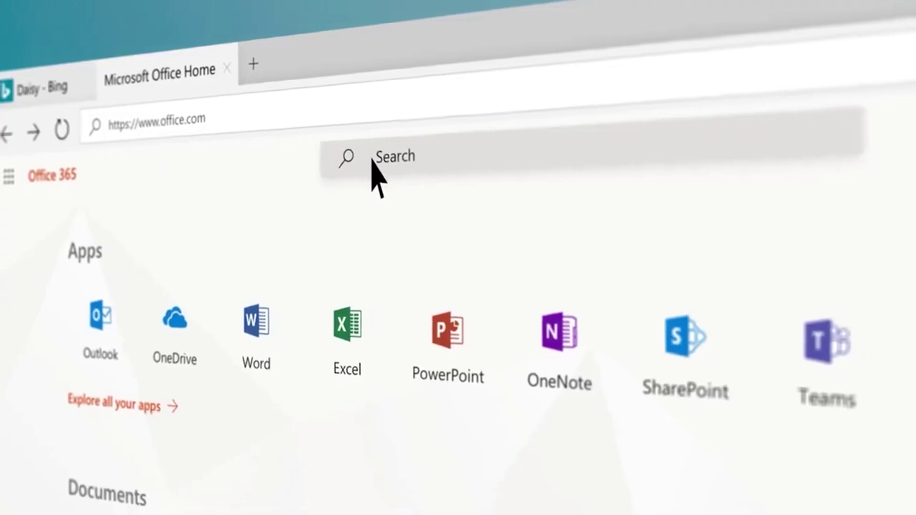
left_click(392, 162)
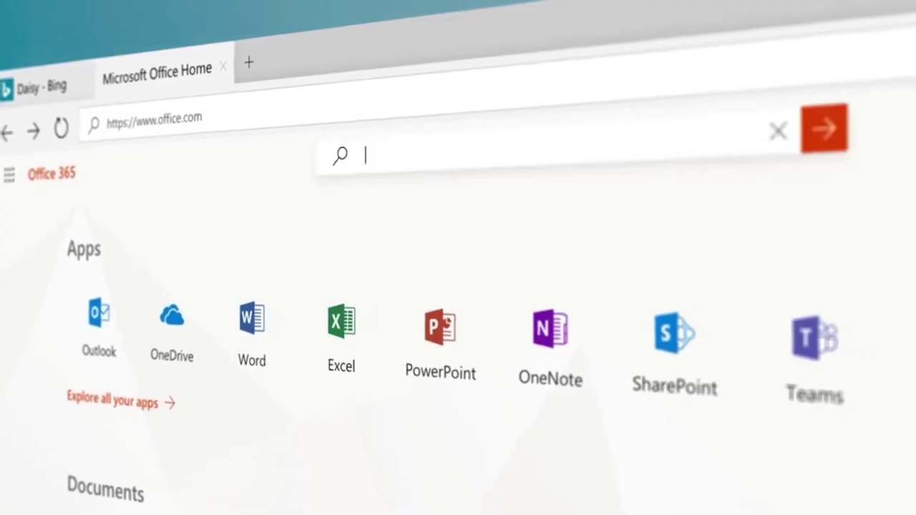
type("daisy phillips")
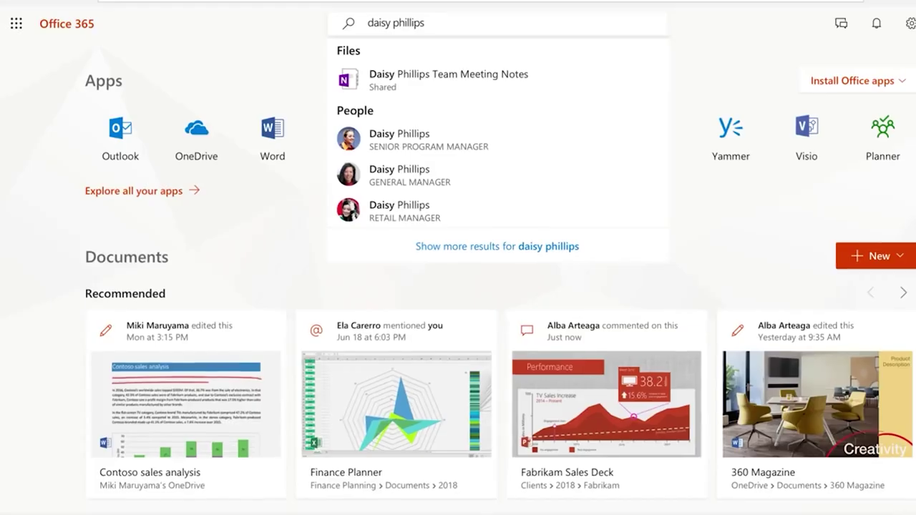
left_click(509, 147)
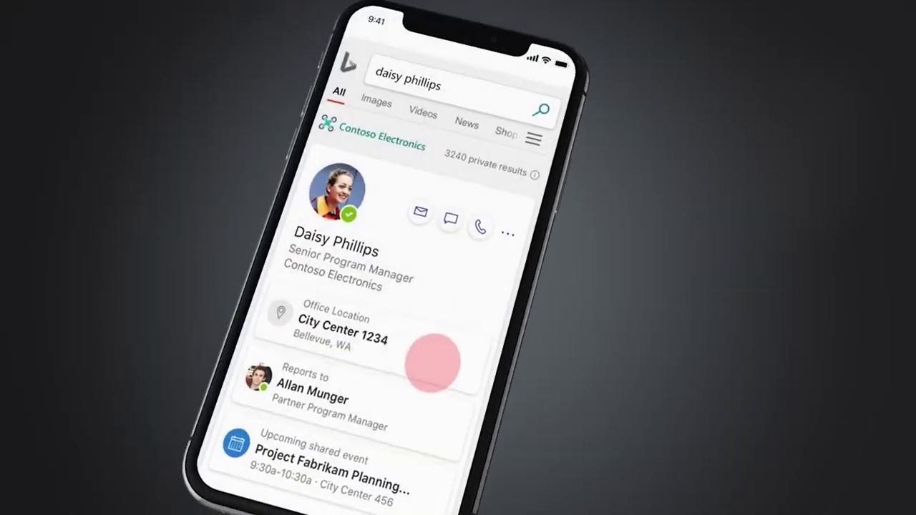
left_click(433, 363)
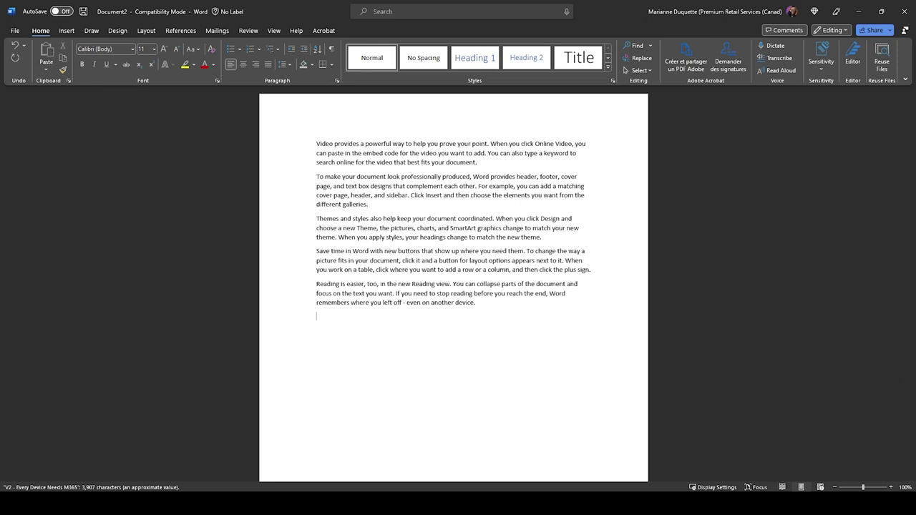
key("alt+q")
type("margin")
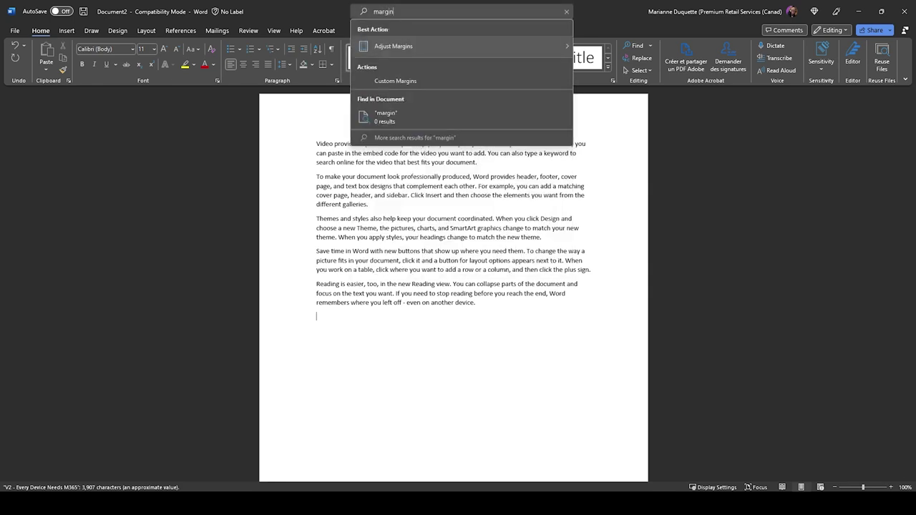
type("s")
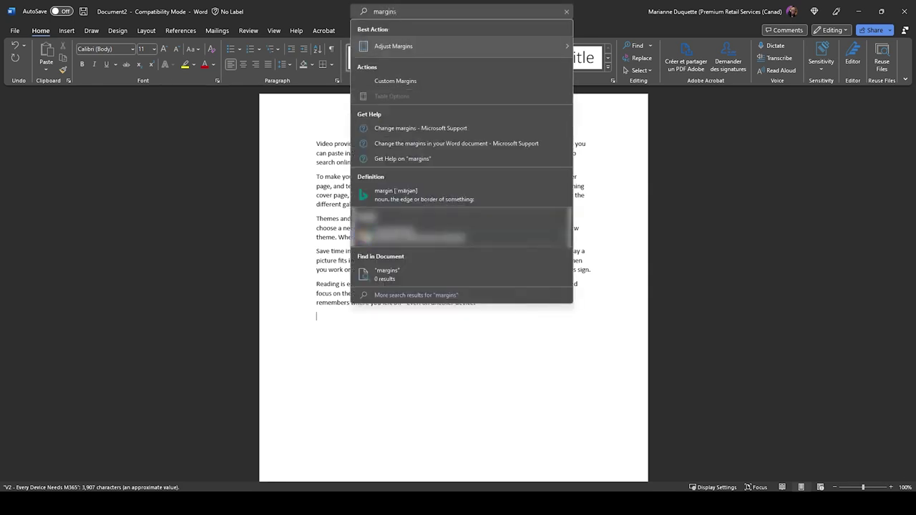
key("Right")
key("Down")
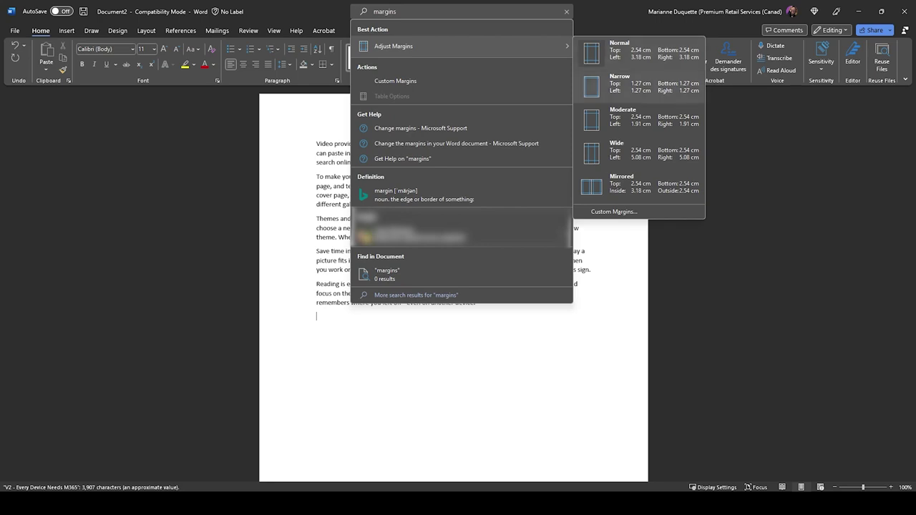
key("Down")
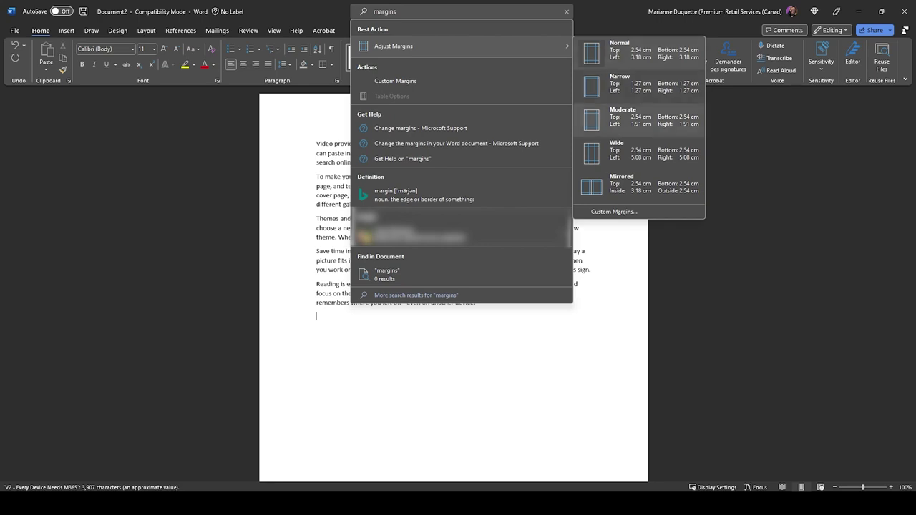
key("Escape")
key("alt+q")
type("confid")
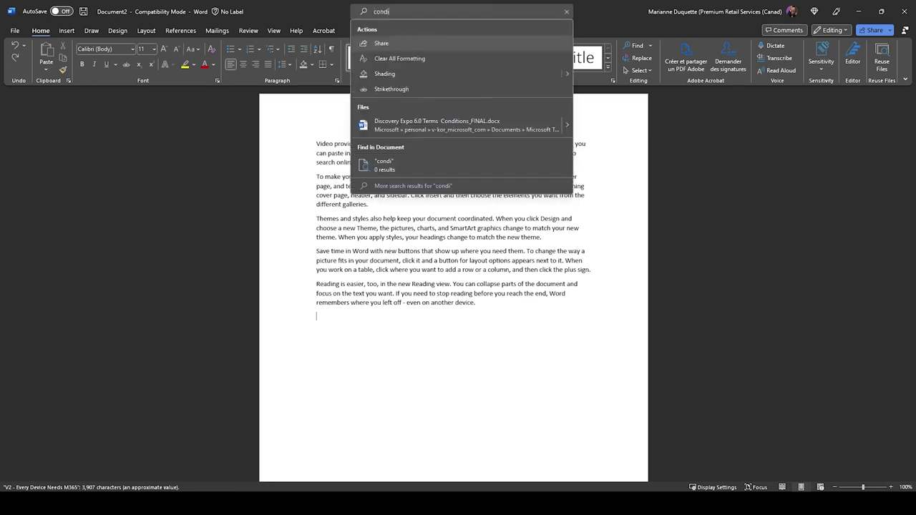
type("e")
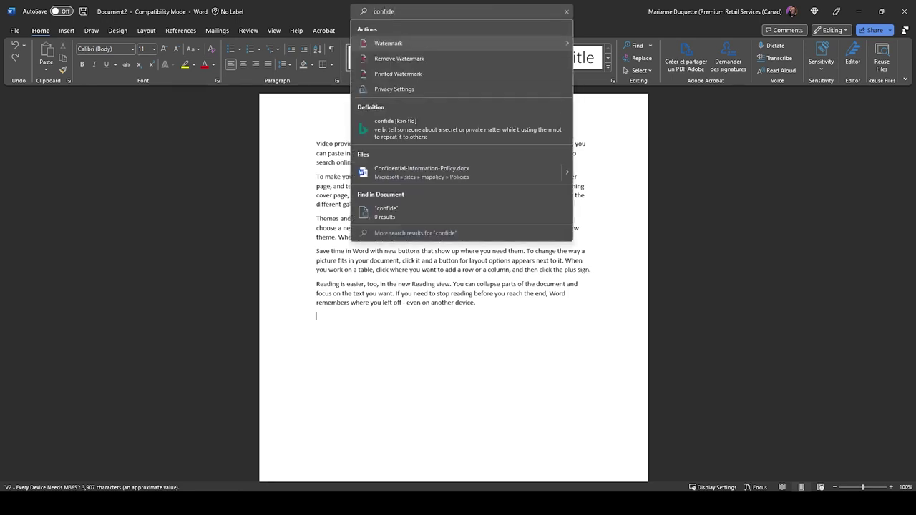
Step: Apply the diagonal CONFIDENTIAL 1 watermark from the Watermark search result's gallery
key("Down")
key("Up")
key("Right")
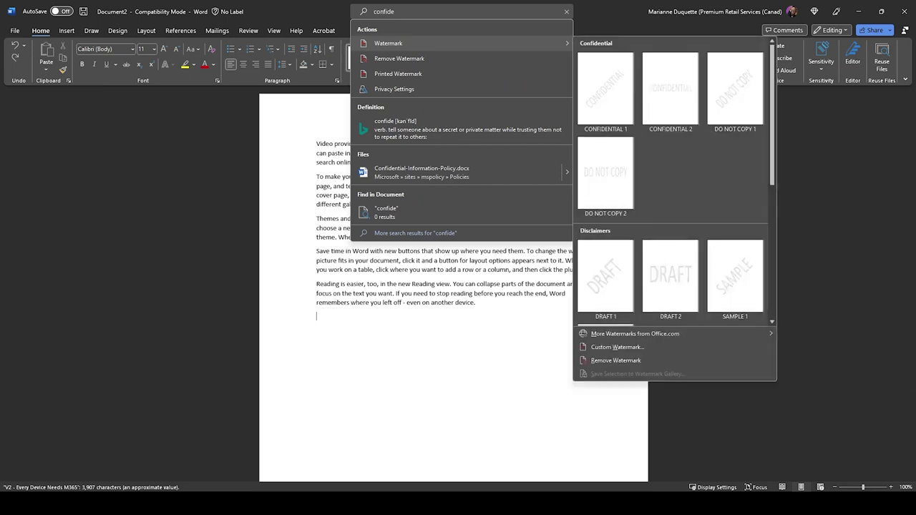
scroll(672, 179, "down", 3)
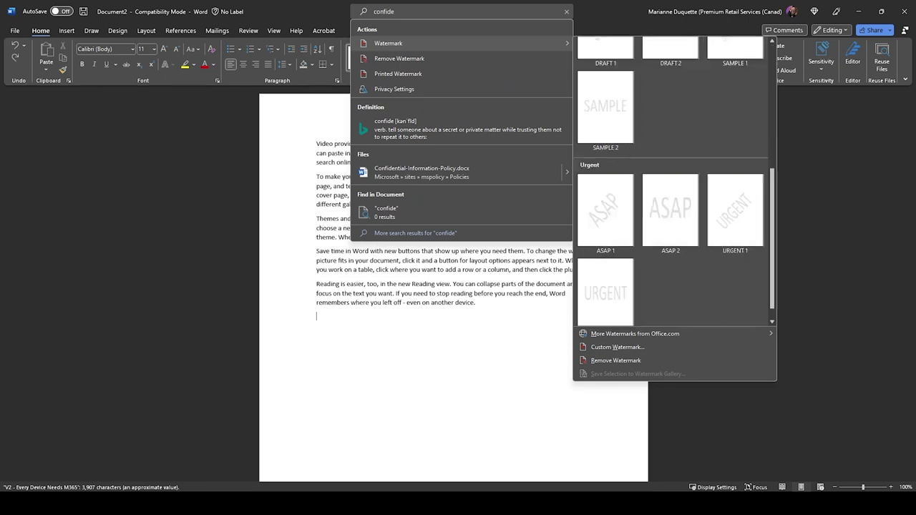
scroll(671, 179, "up", 3)
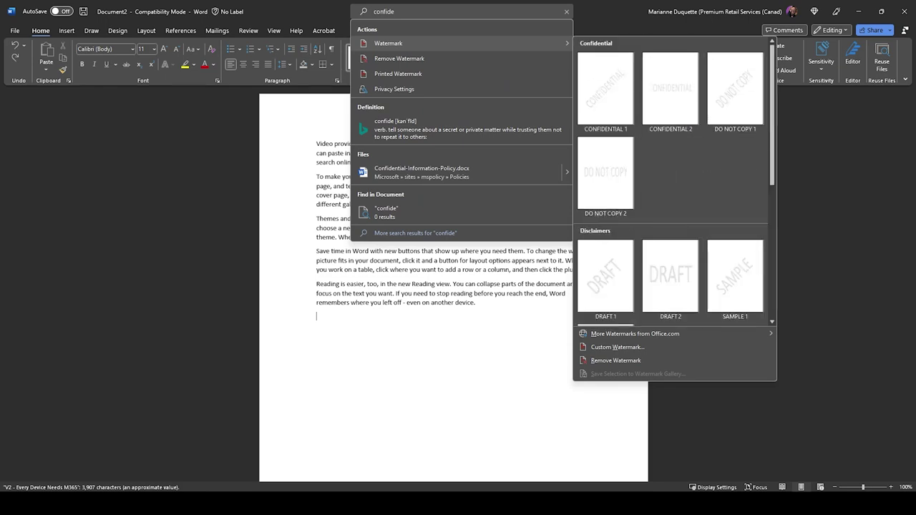
left_click(606, 89)
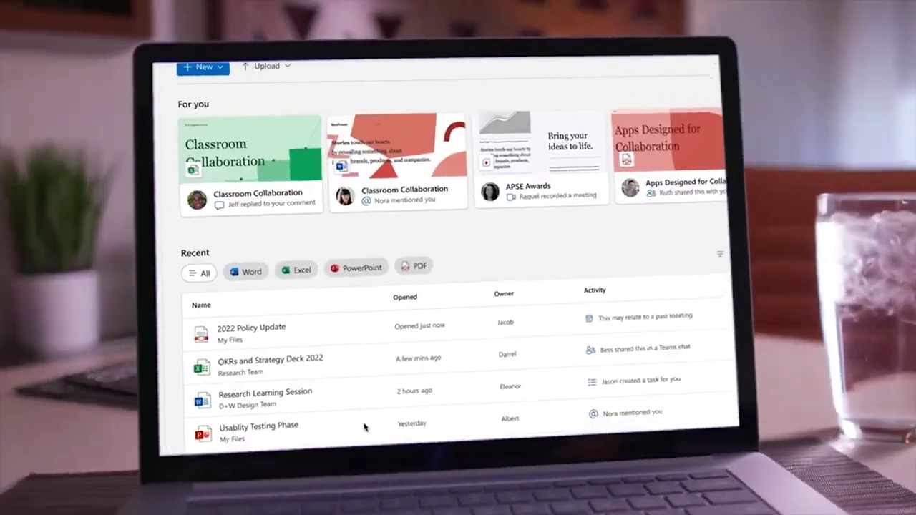
scroll(364, 427, "down", 3)
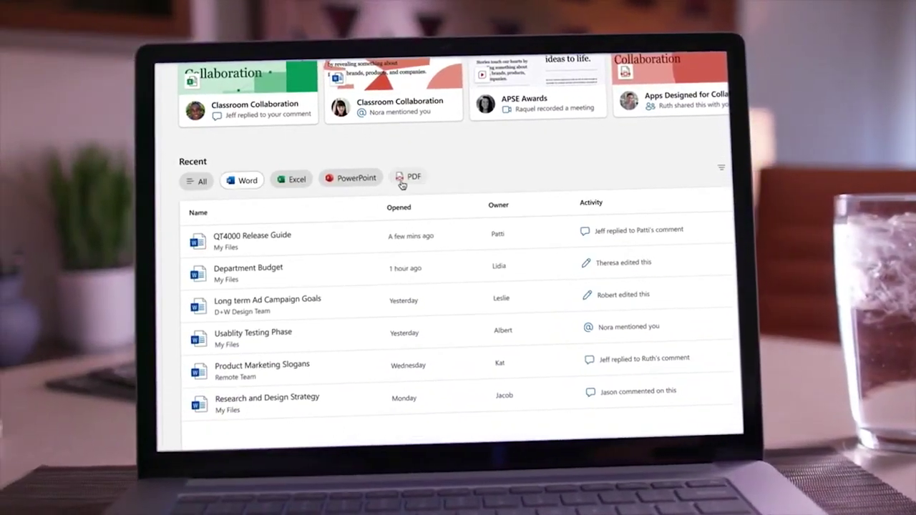